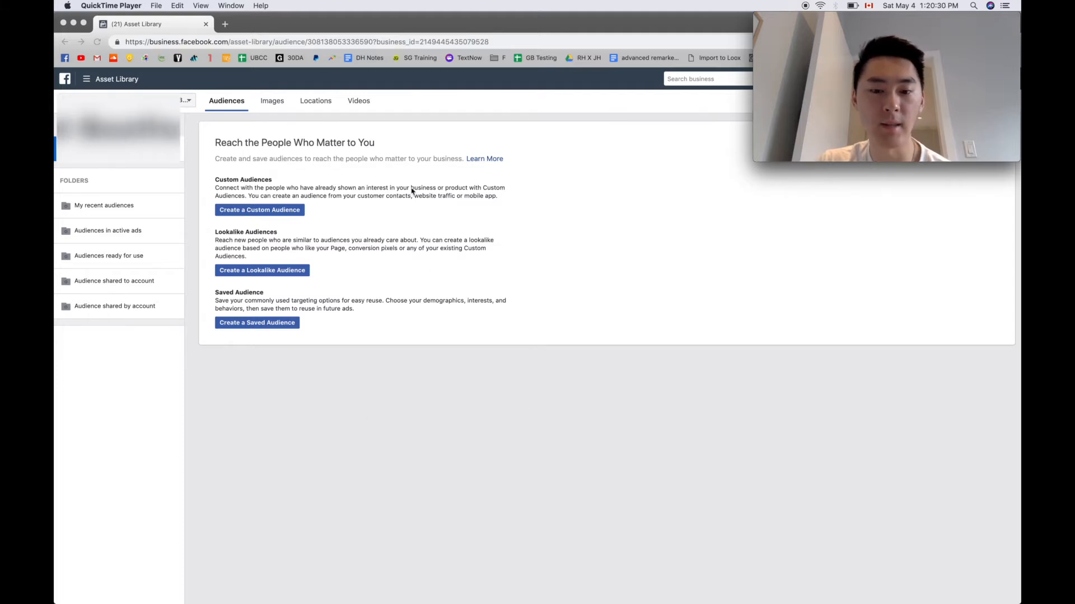
click(88, 78)
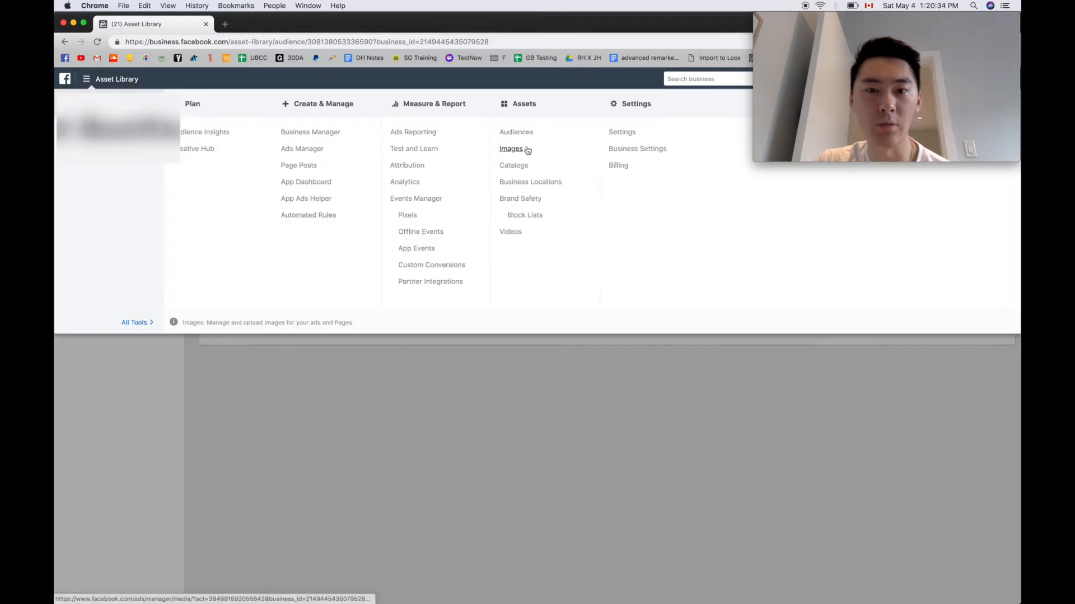
click(509, 455)
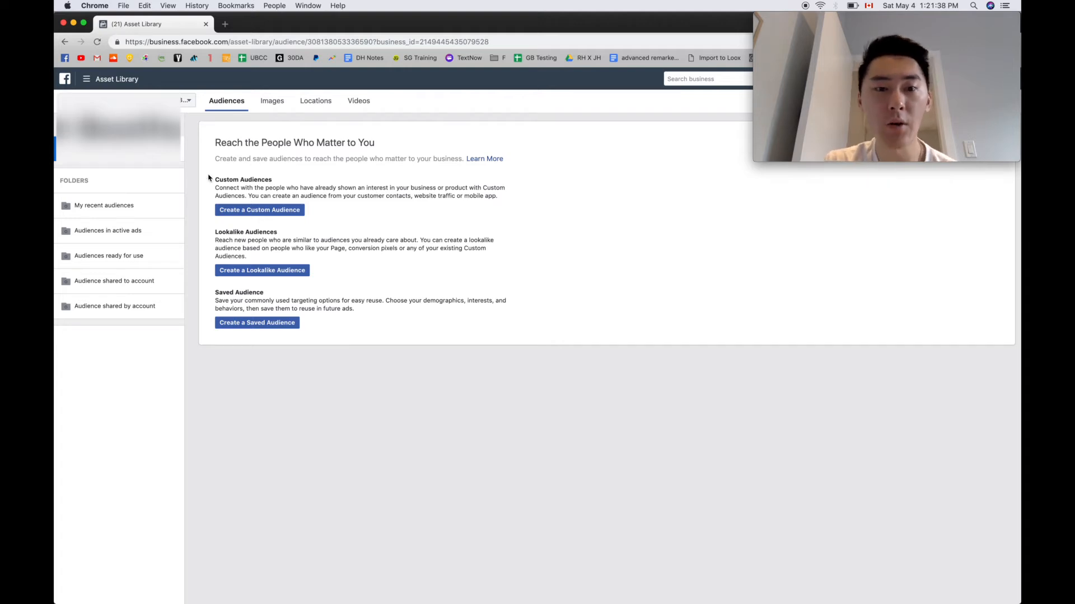
Start a new custom audience that uses website traffic as its source
click(268, 211)
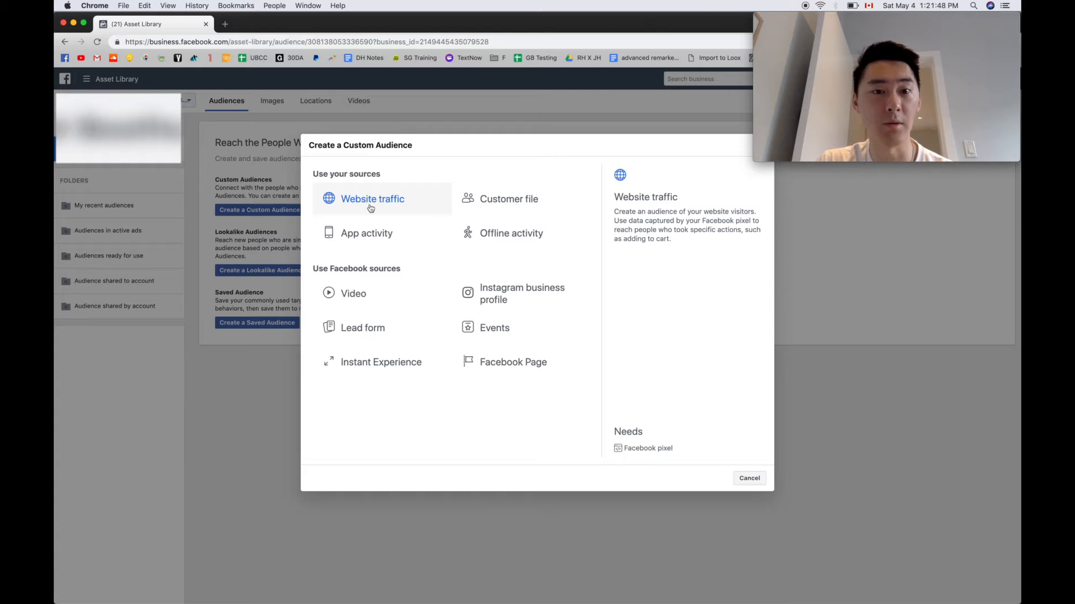
click(394, 208)
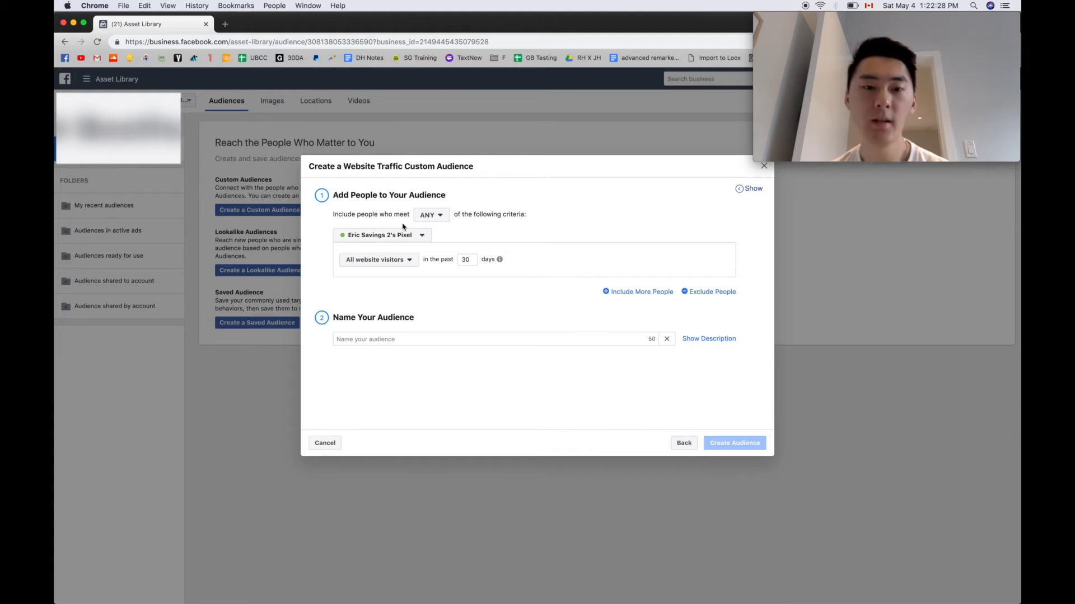
Review the visitor types and pixel events available as audience criteria, along with the setting for the number of past days
click(388, 265)
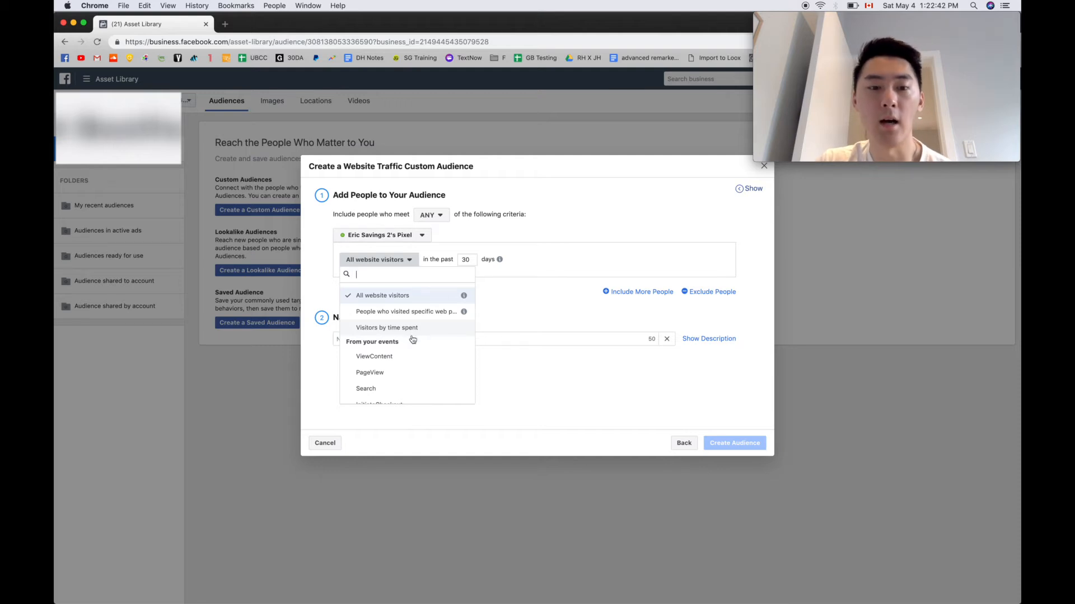
scroll(413, 343, down, 1)
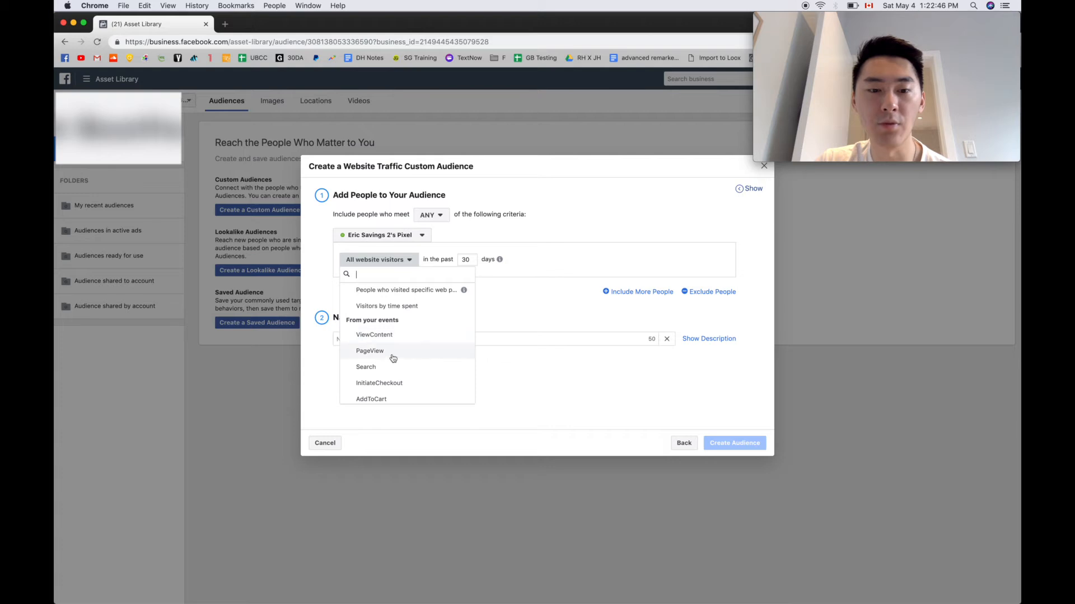
scroll(400, 353, down, 1)
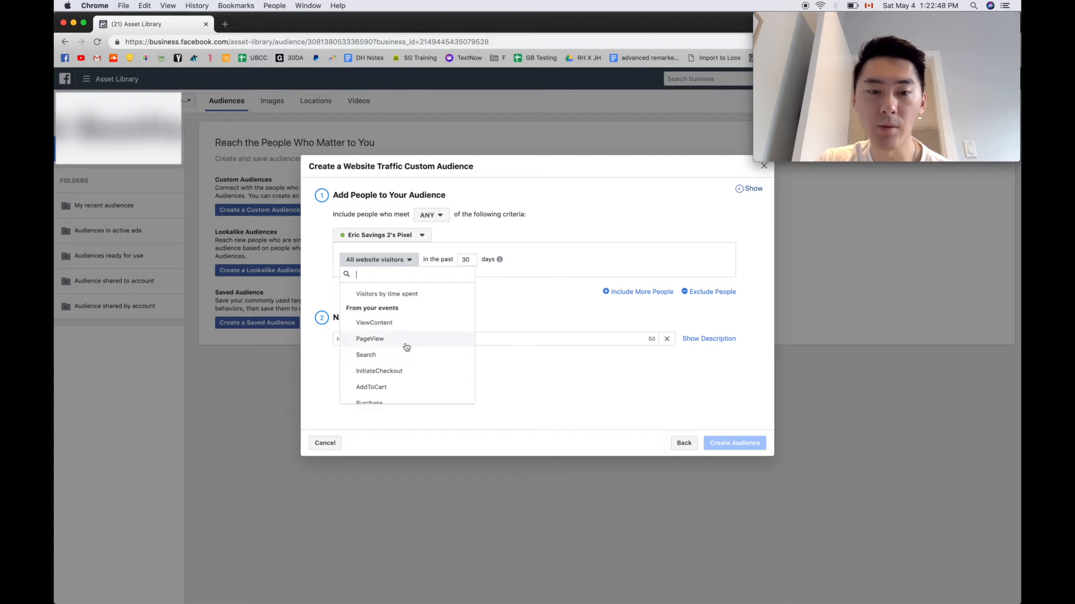
scroll(417, 375, down, 2)
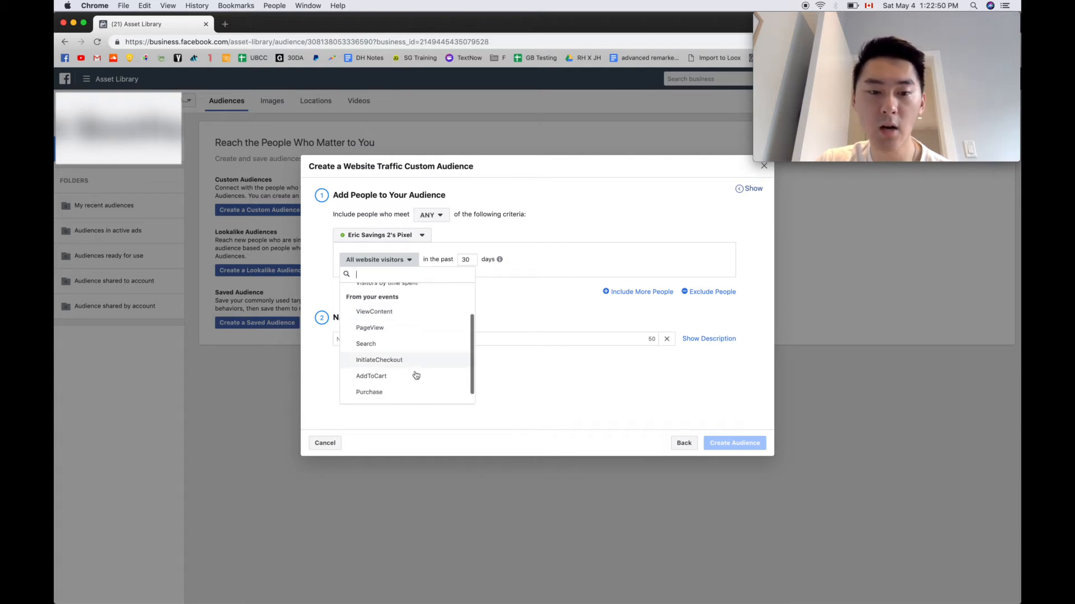
scroll(415, 376, up, 3)
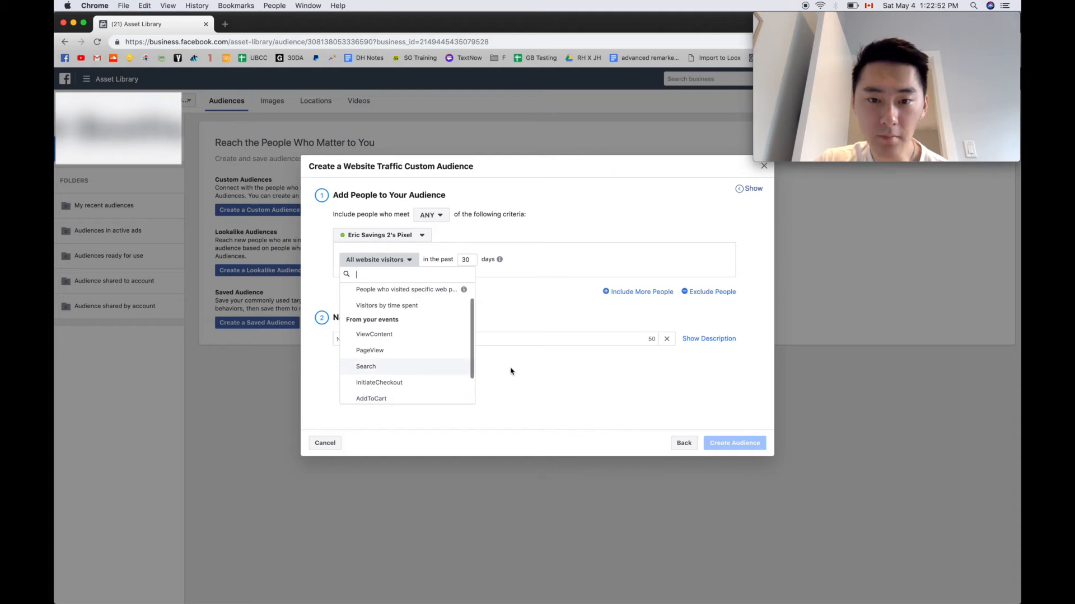
click(506, 351)
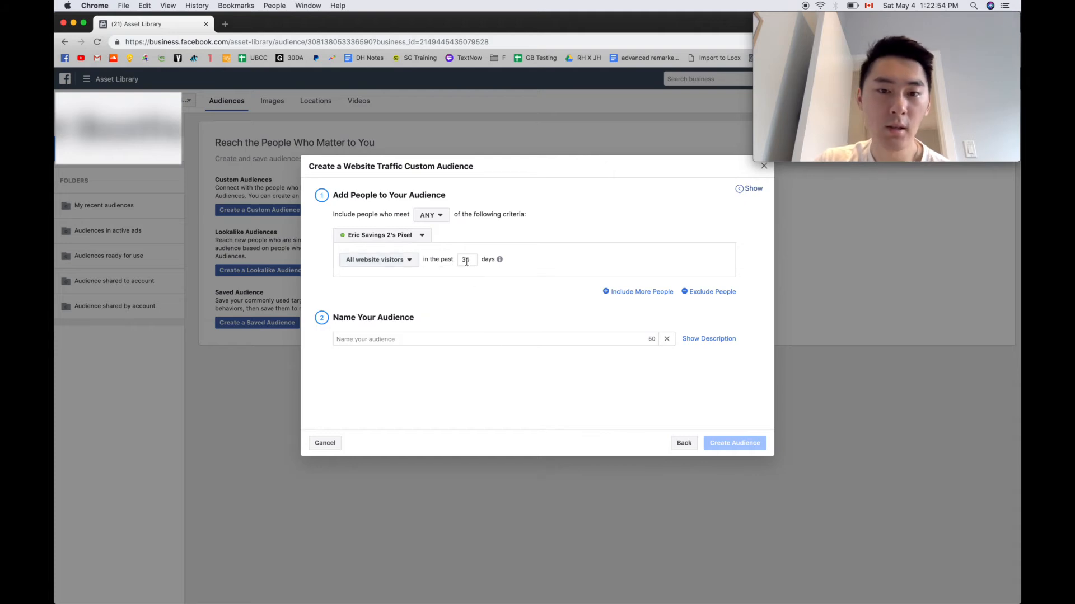
mouse_move(495, 267)
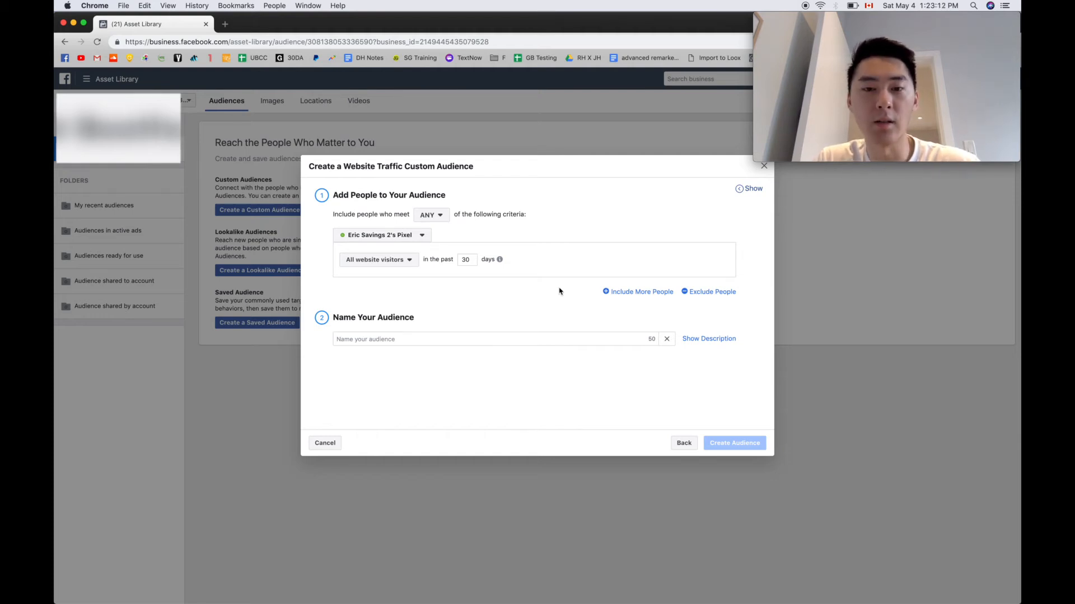
double_click(465, 258)
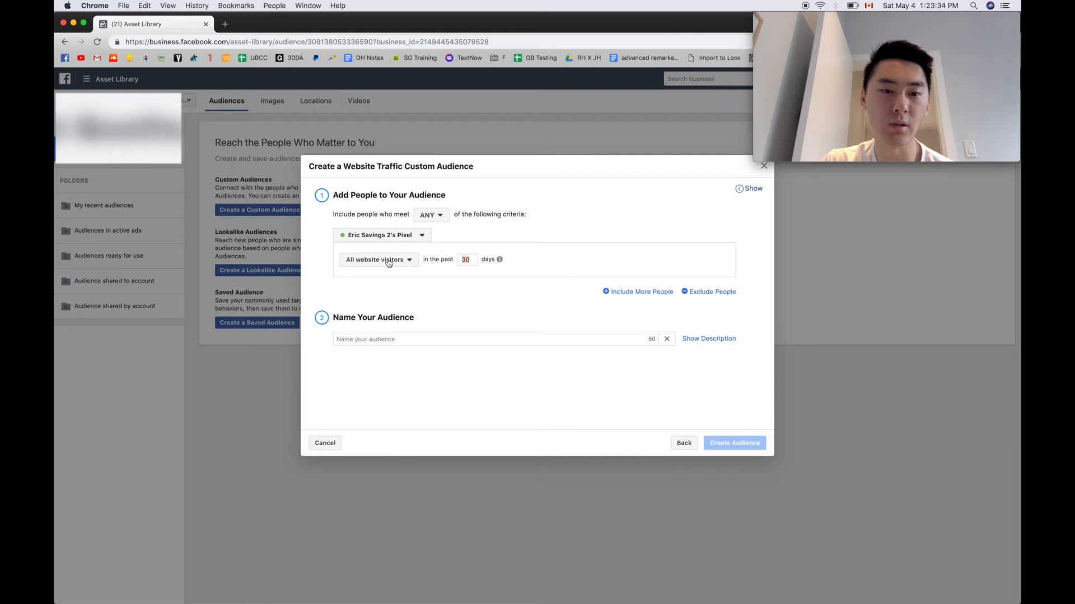
click(470, 259)
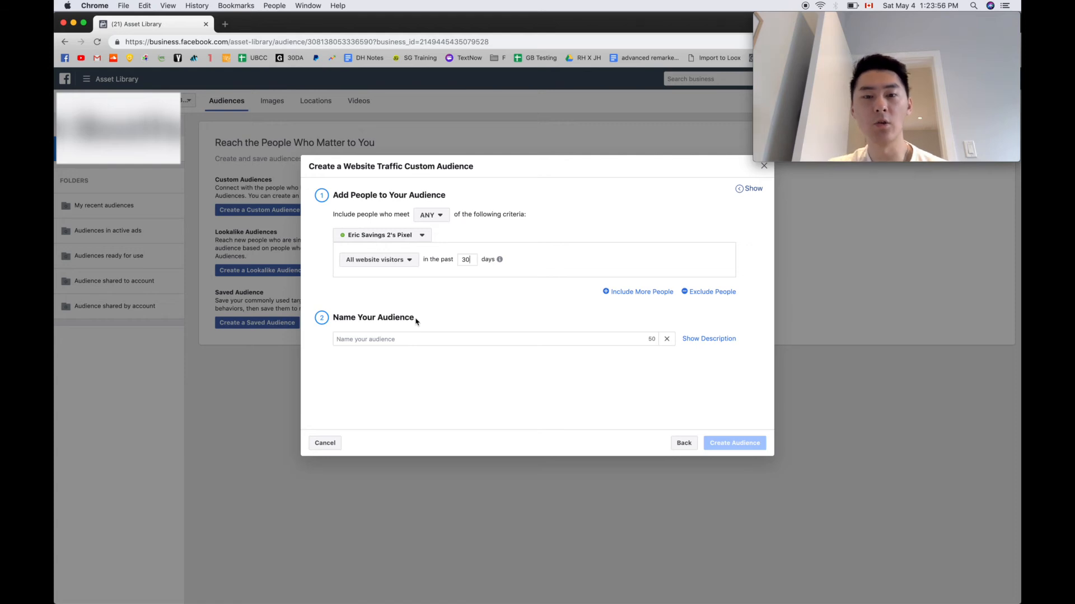
Name the audience "WV 30 days"
click(385, 340)
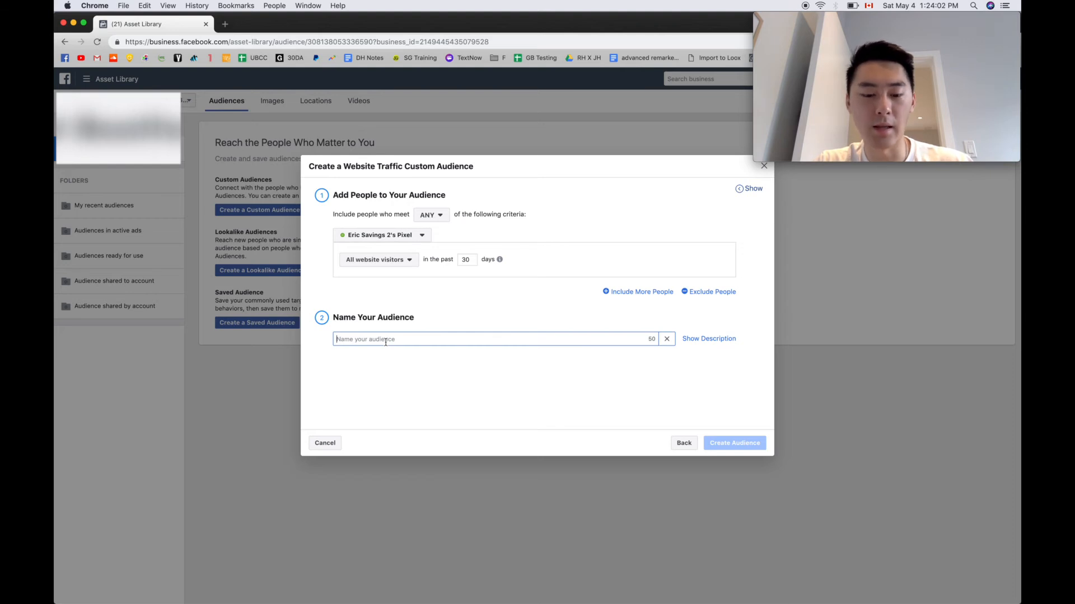
text(WV)
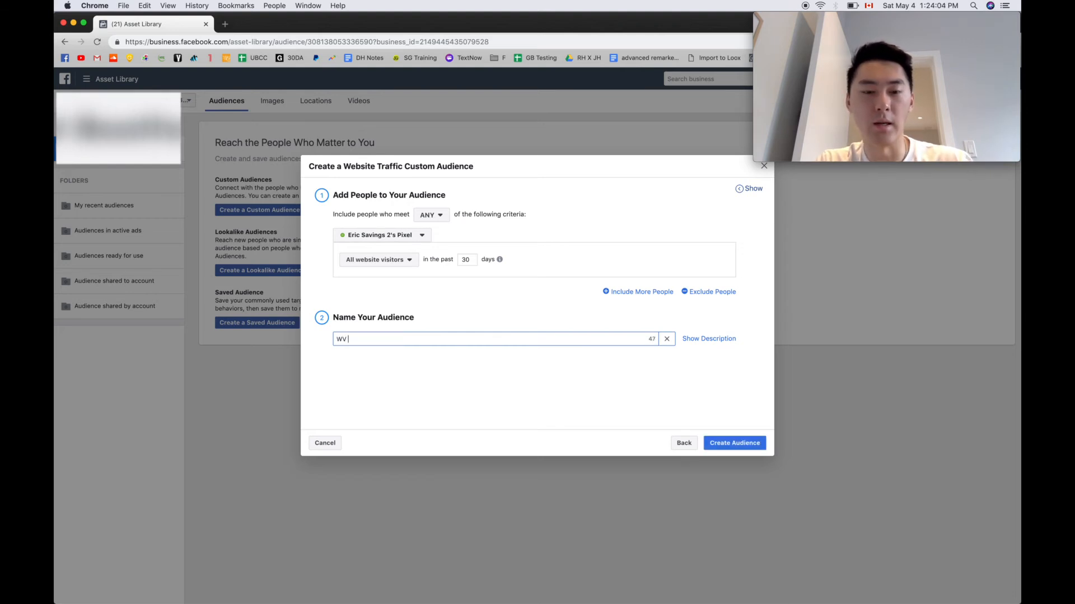
text( 30 days)
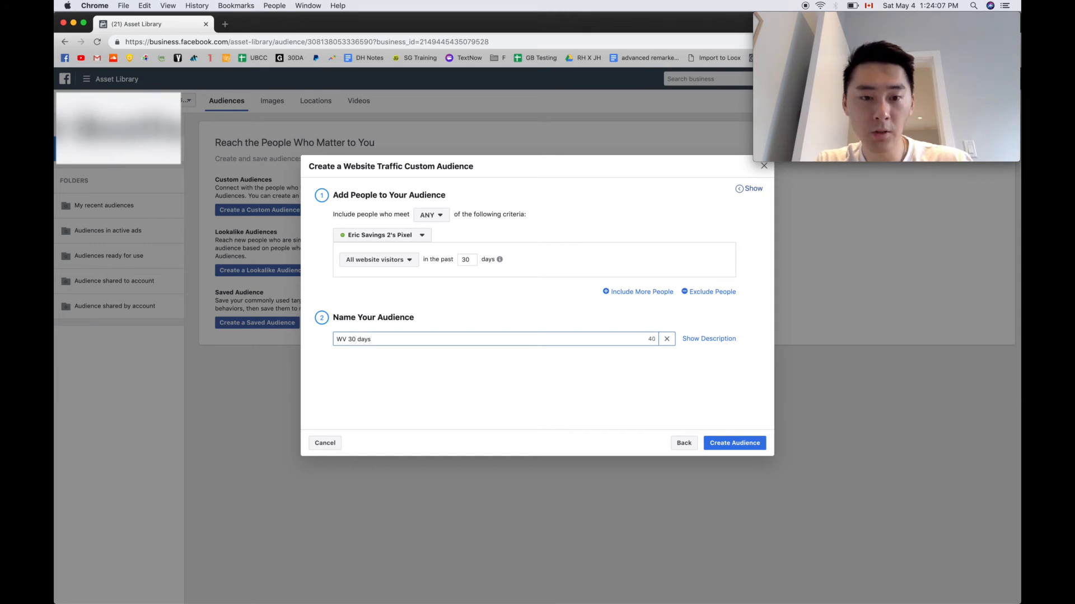
Set the audience criterion to people with a ViewContent event in the past 60 days
click(398, 267)
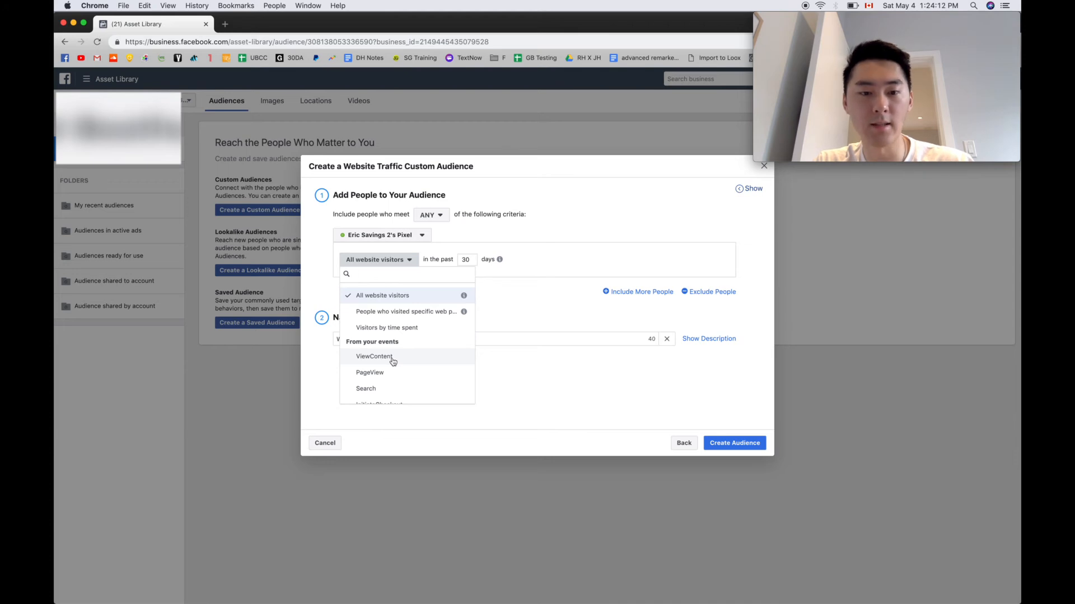
click(392, 360)
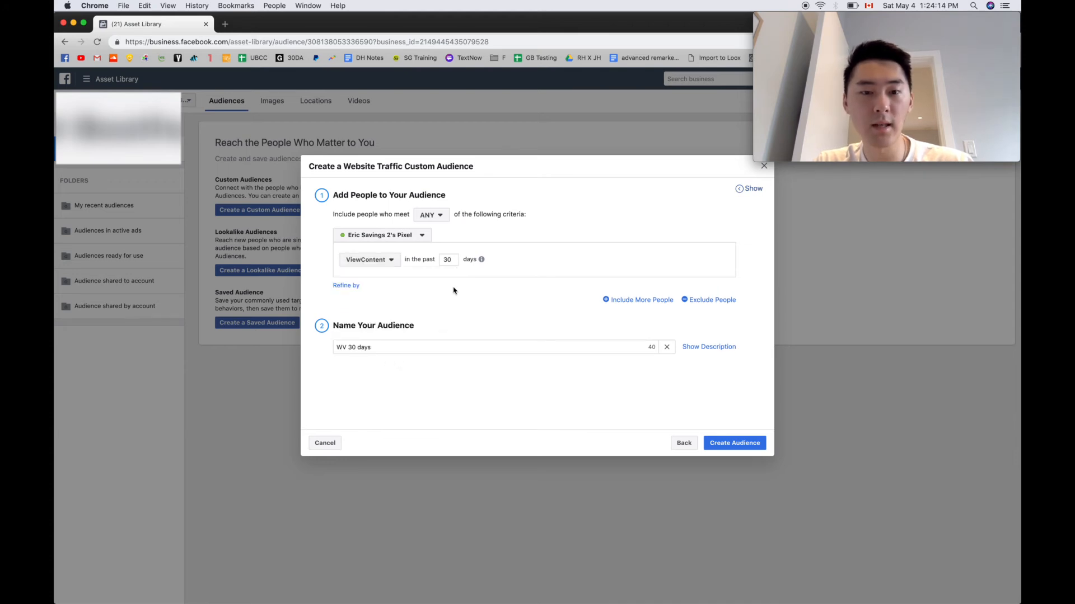
double_click(449, 260)
text(60)
Rename the audience "VC 60 days" and create it
triple_click(403, 347)
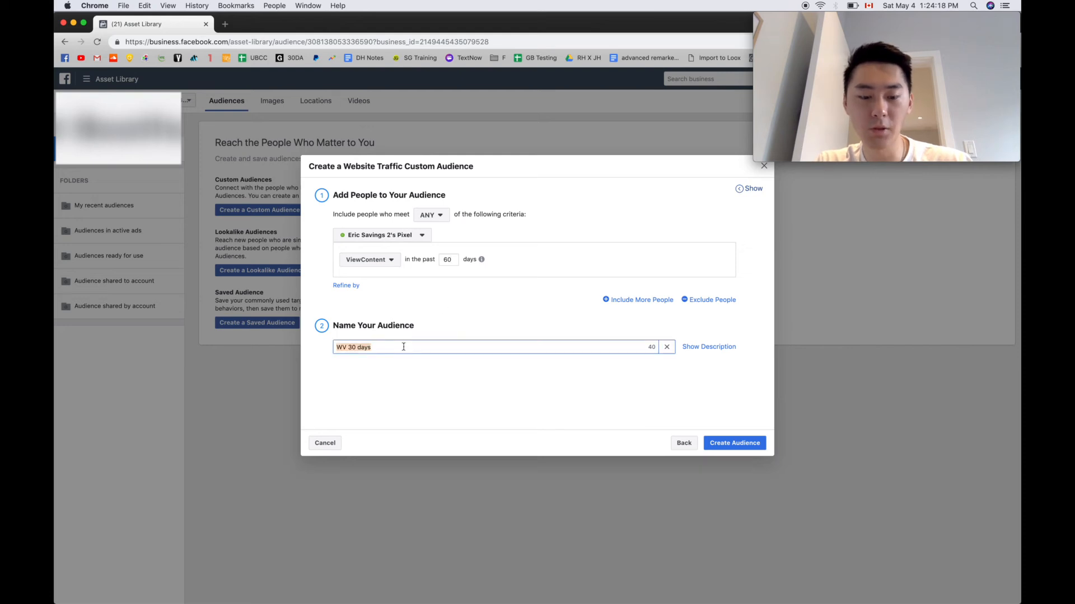
text(VC 60 days)
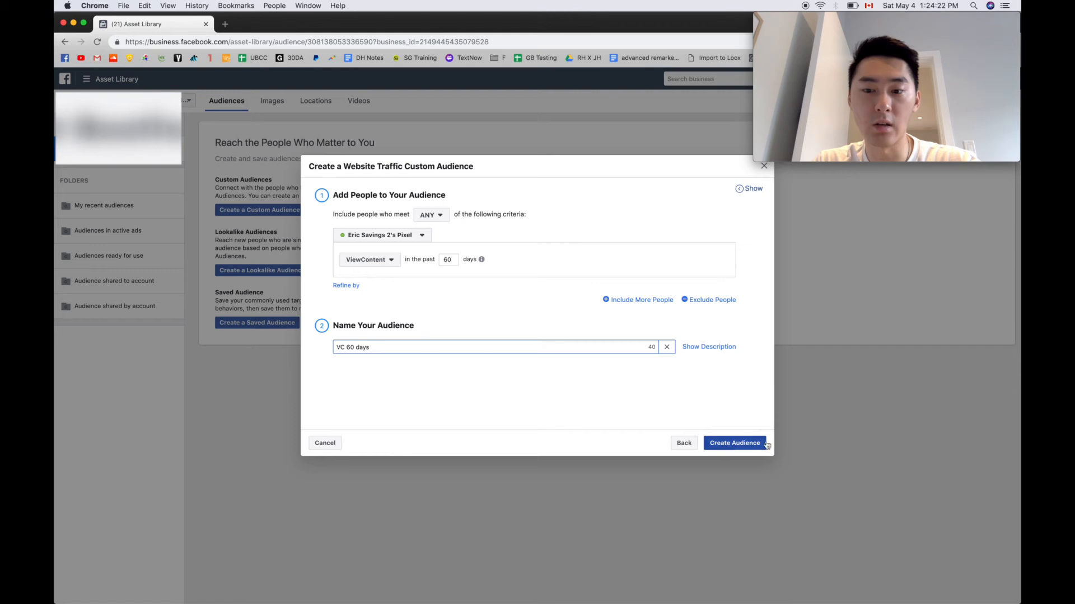
click(718, 446)
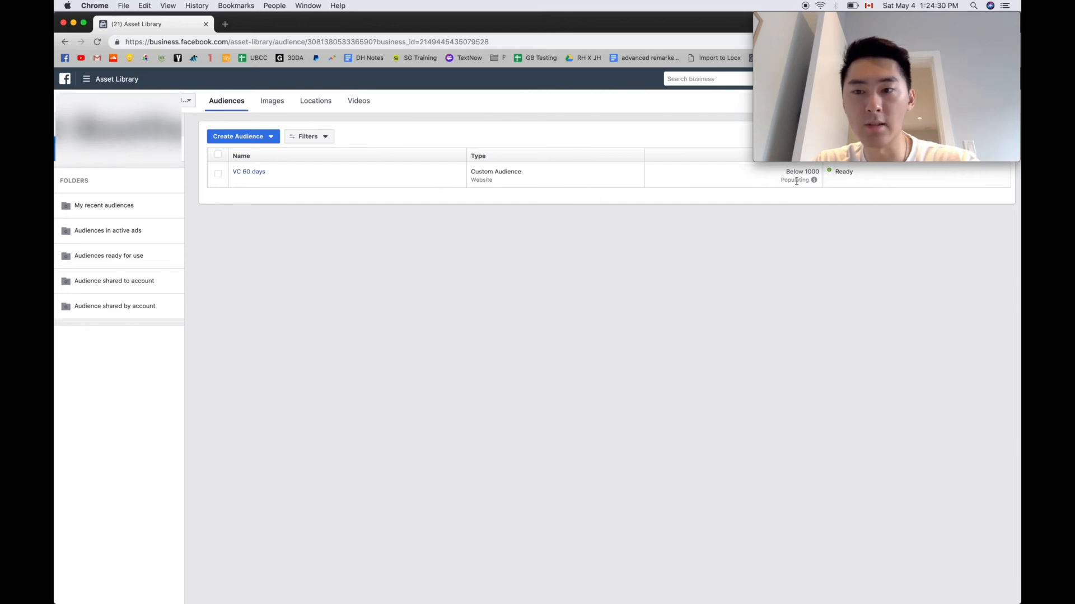
Start another website traffic custom audience for people with an AddToCart event, keeping the 30-day period
mouse_move(813, 180)
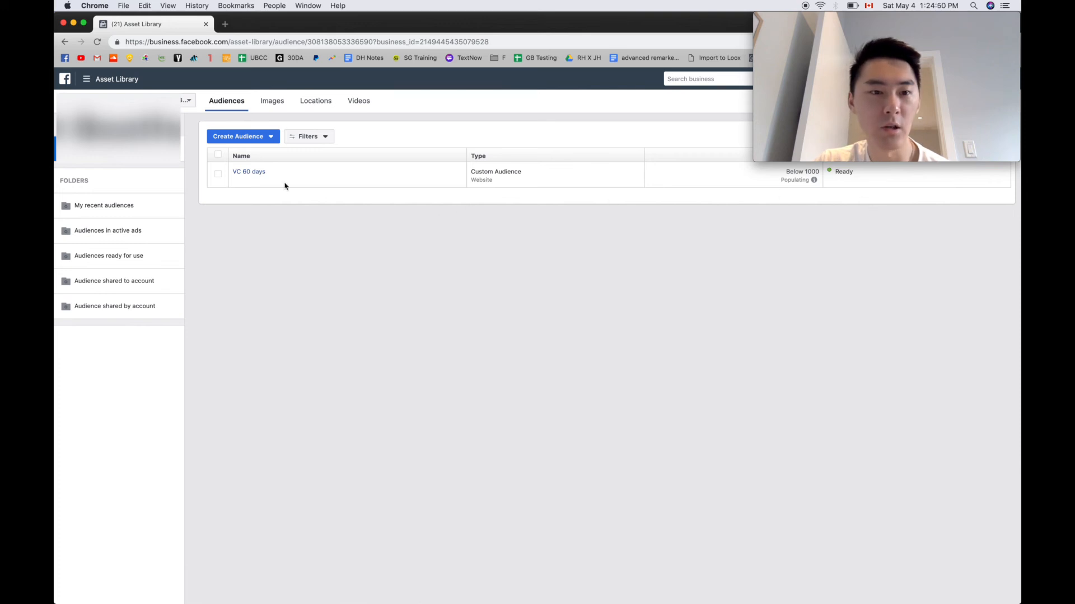
click(271, 138)
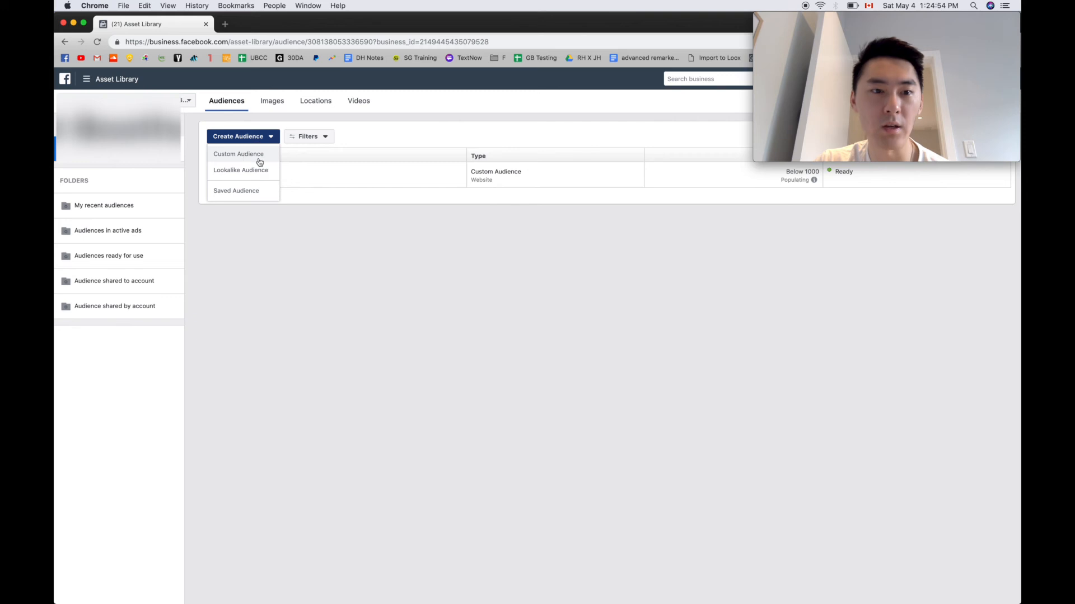
click(260, 161)
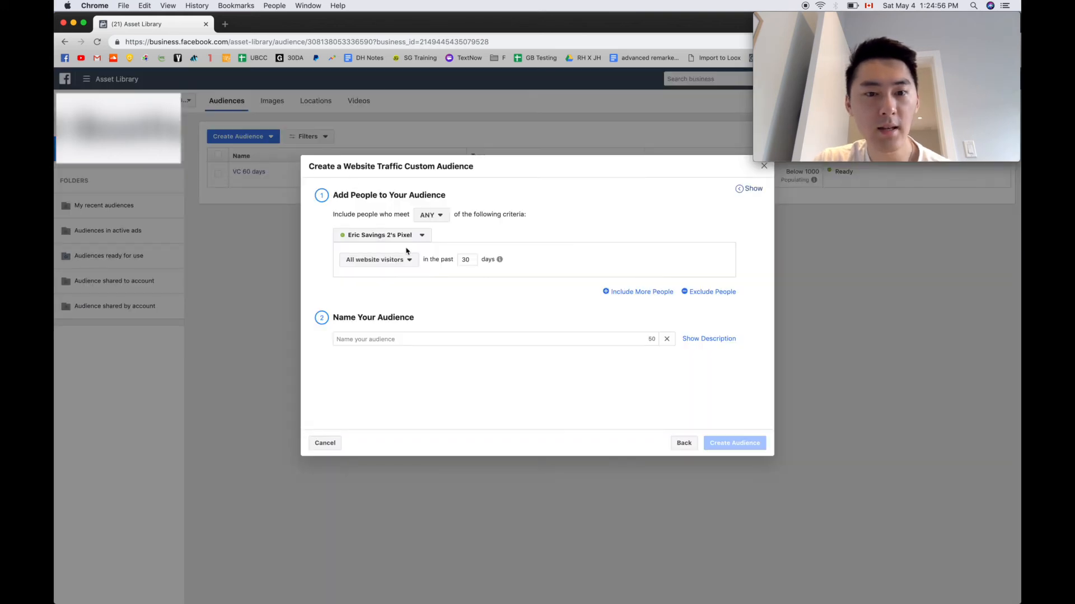
click(391, 261)
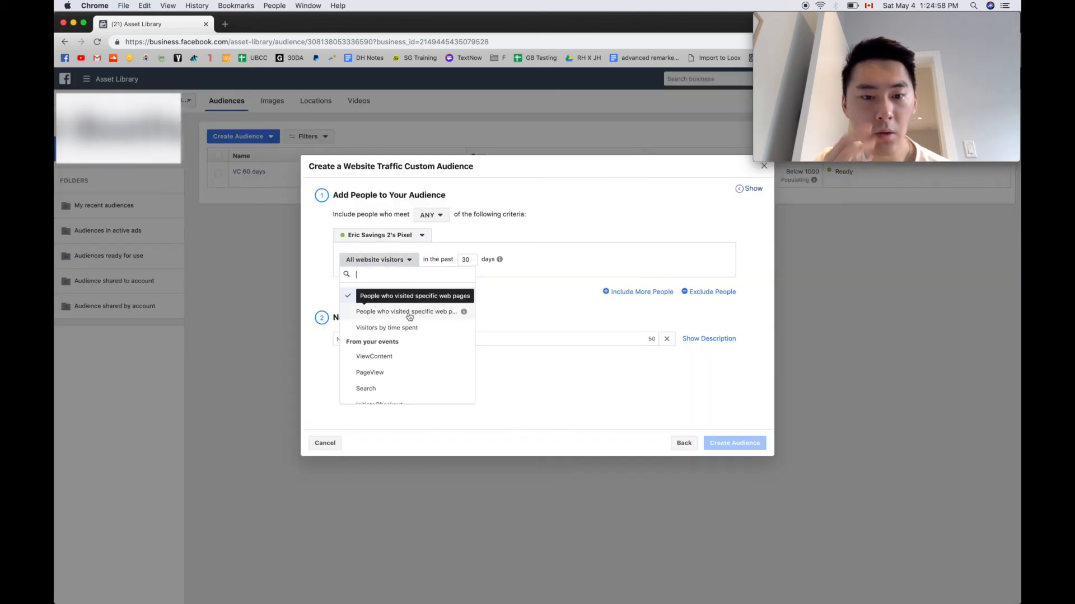
scroll(409, 317, down, 3)
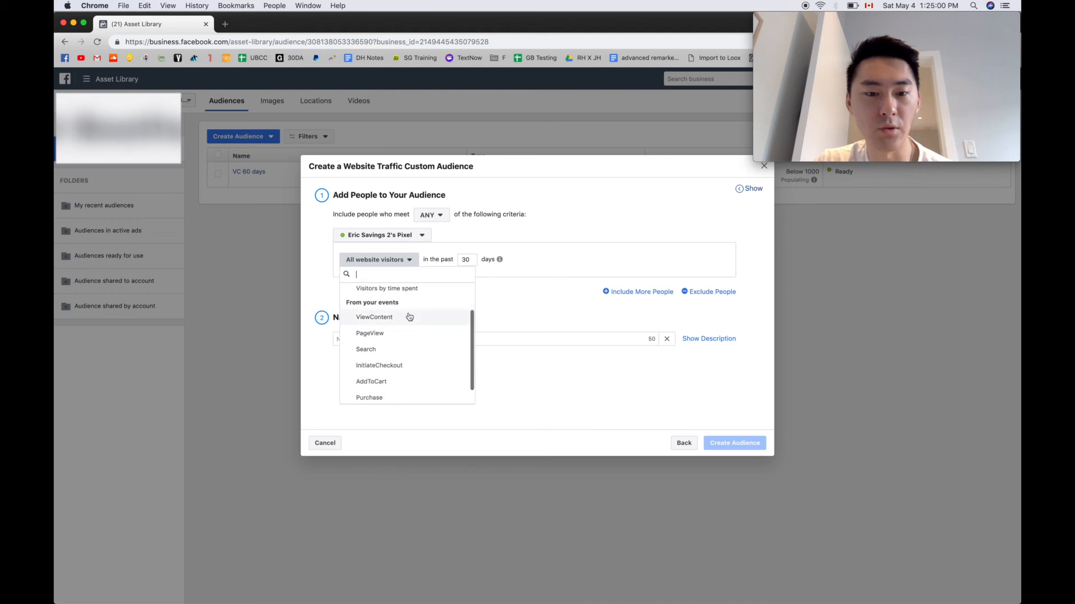
scroll(409, 317, up, 3)
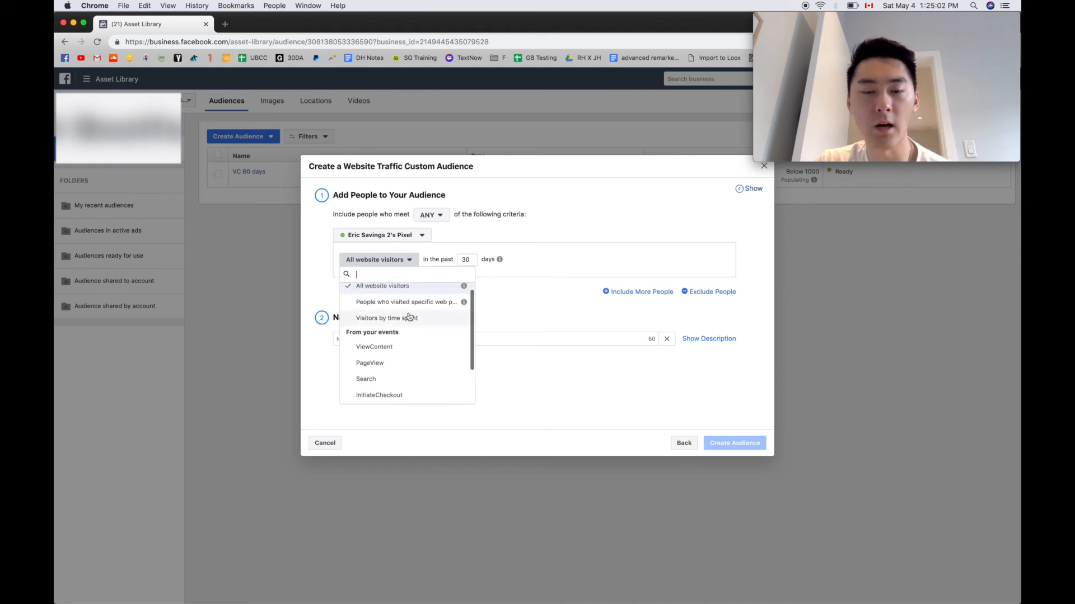
scroll(409, 317, down, 2)
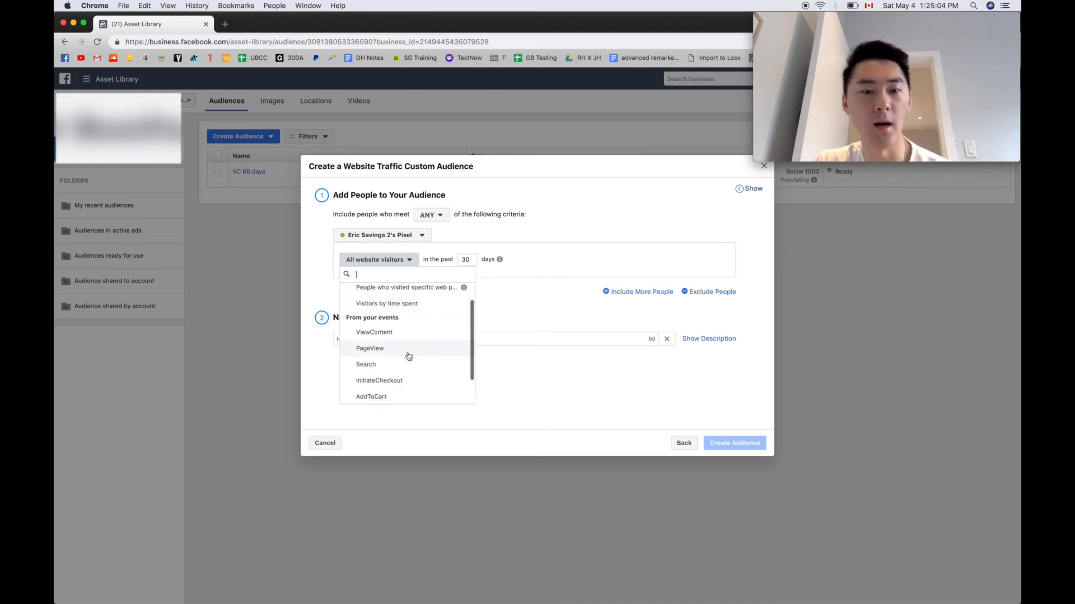
click(397, 380)
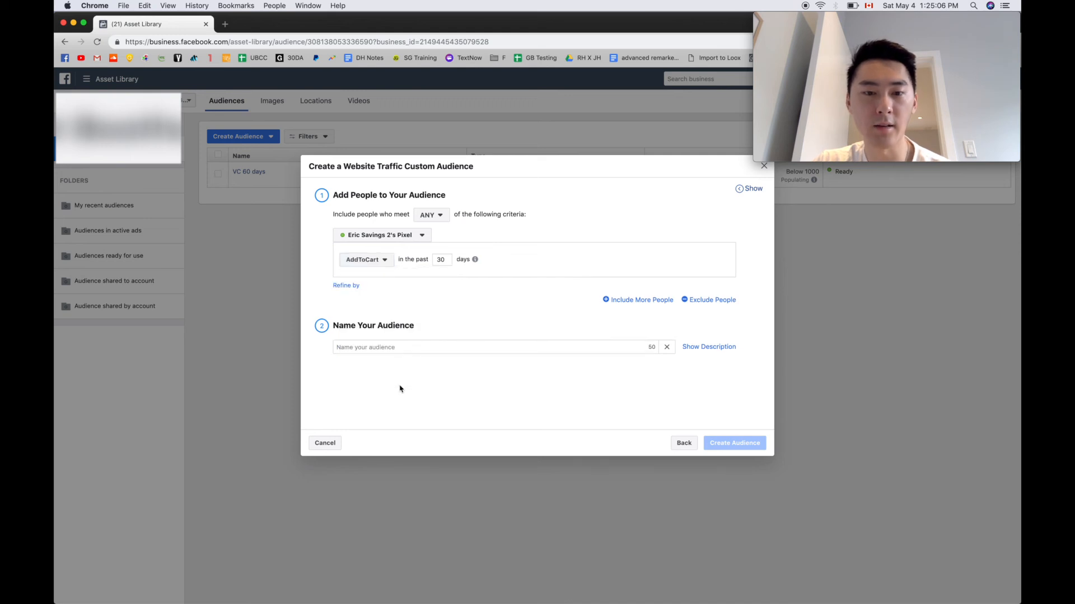
double_click(442, 261)
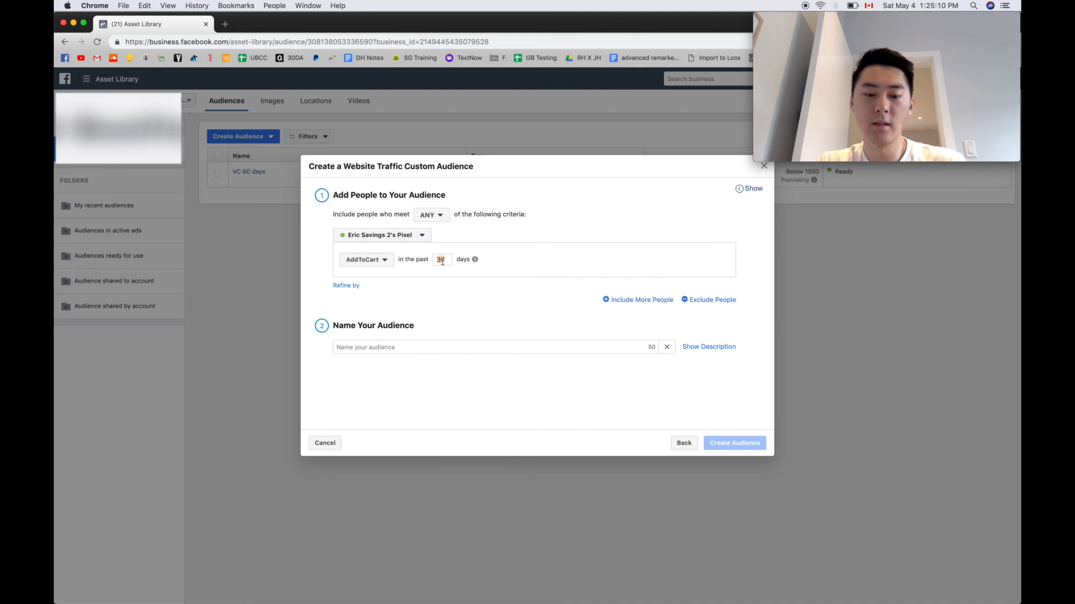
Name the AddToCart audience "ATC 30 days"
click(427, 347)
text(A)
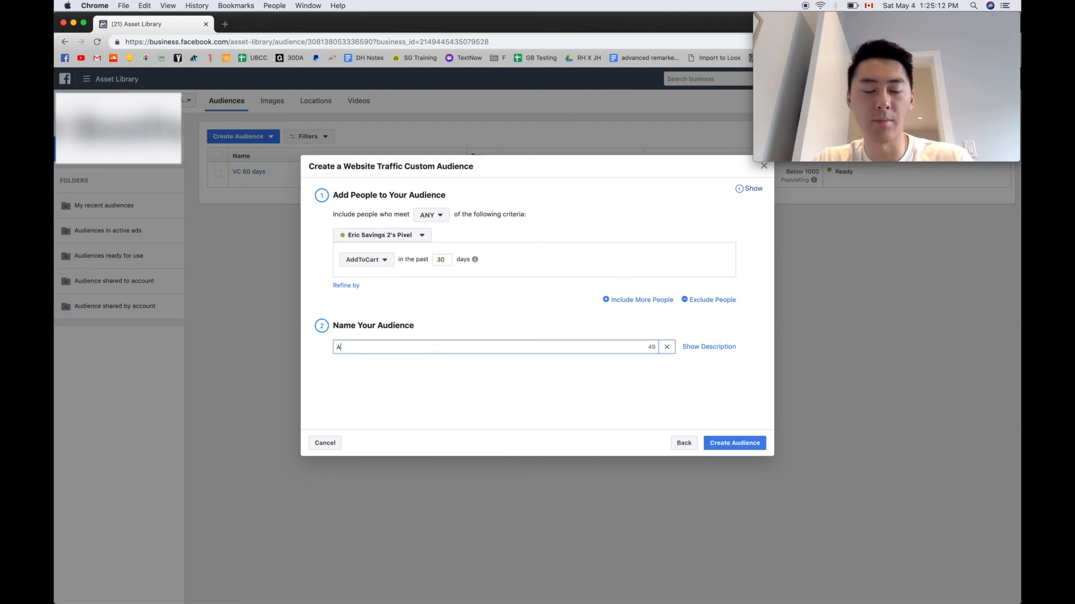
text(TC 30 days)
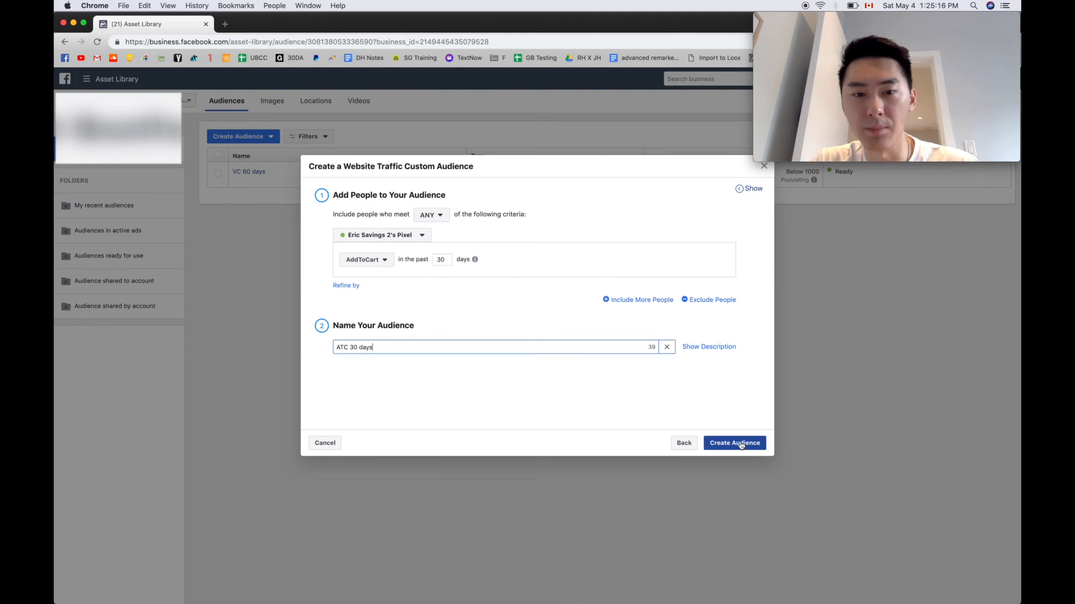
Review the criteria matching and Refine by options, and discard the AddToCart audience without creating it
click(434, 216)
click(436, 230)
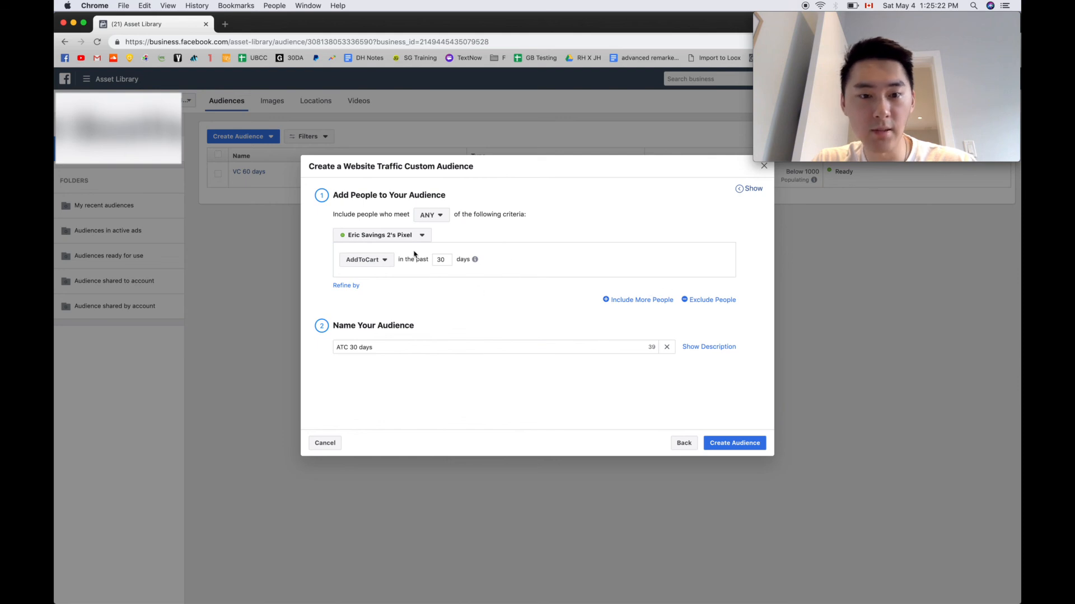
click(352, 286)
mouse_move(388, 298)
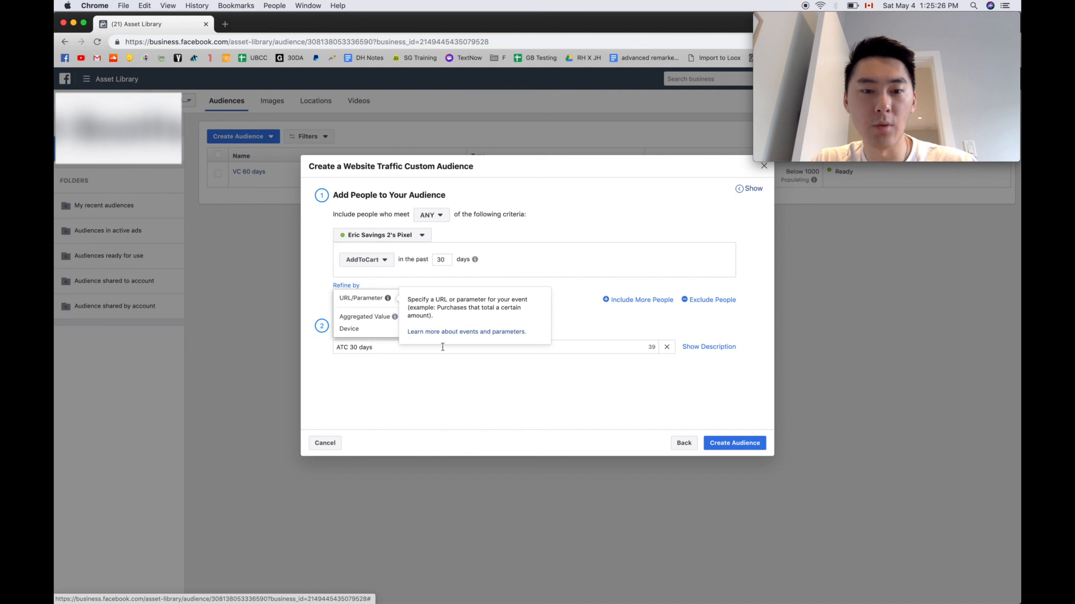
click(452, 401)
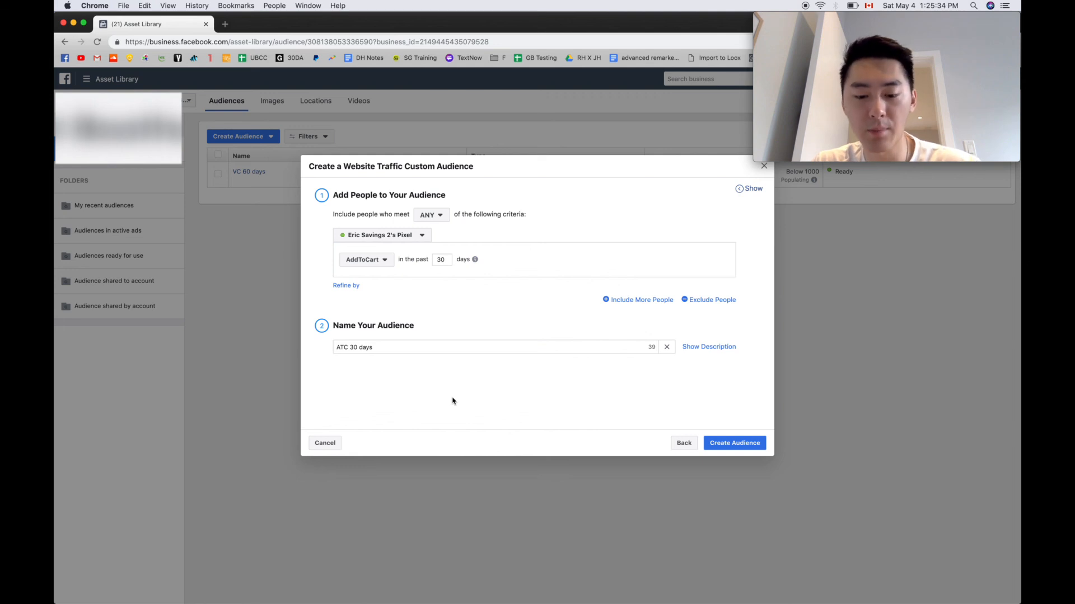
click(345, 285)
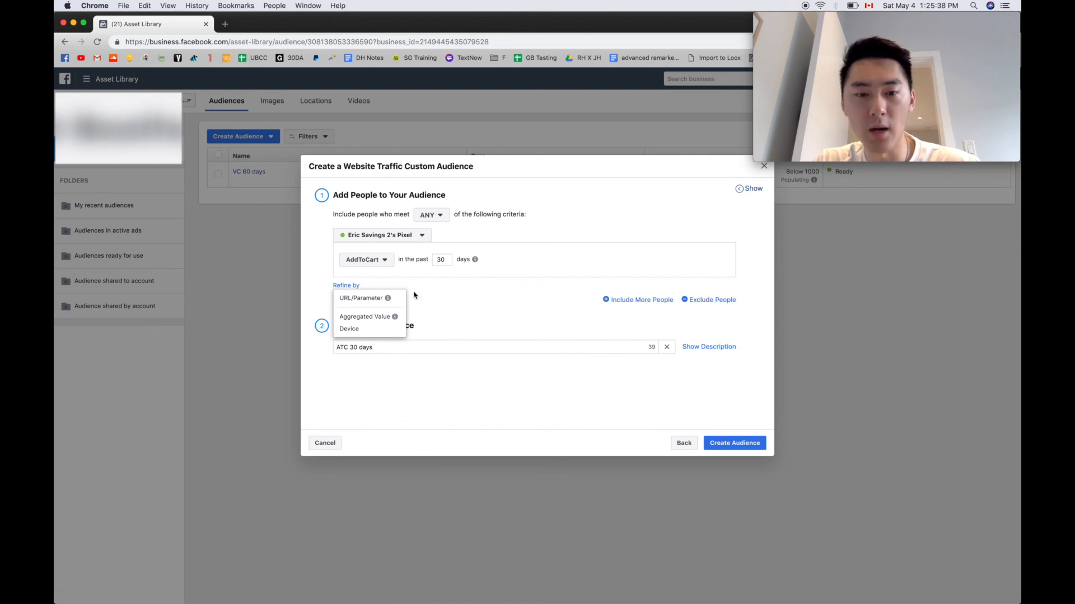
click(440, 297)
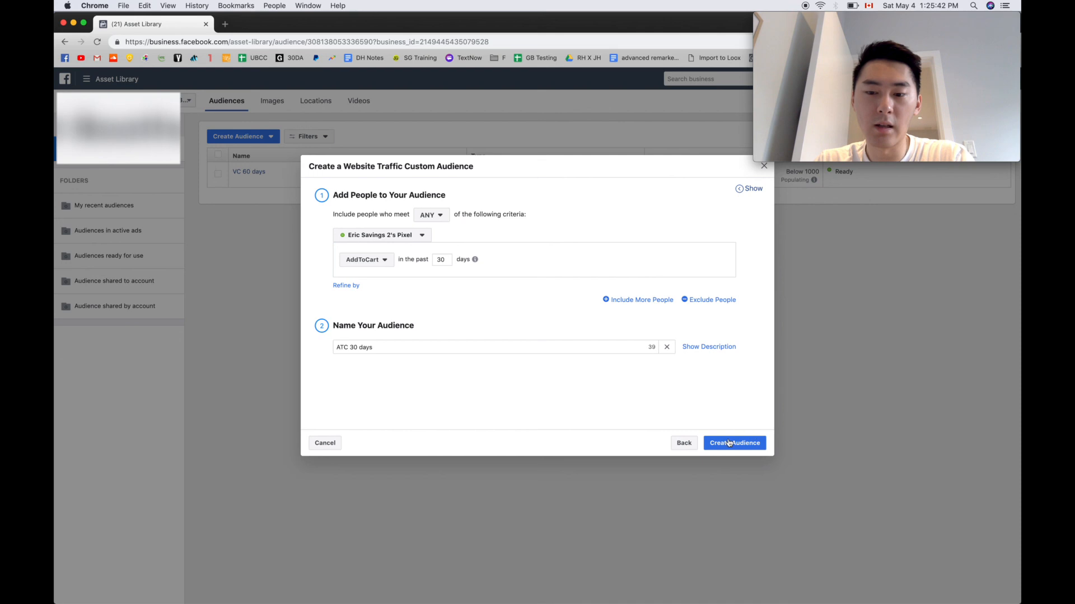
click(685, 443)
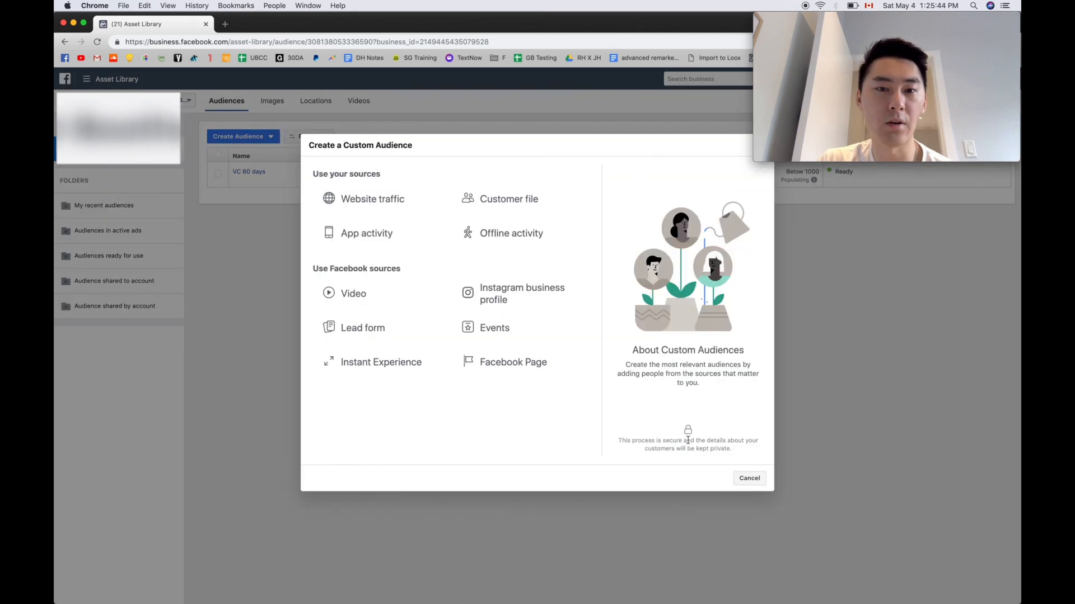
click(756, 481)
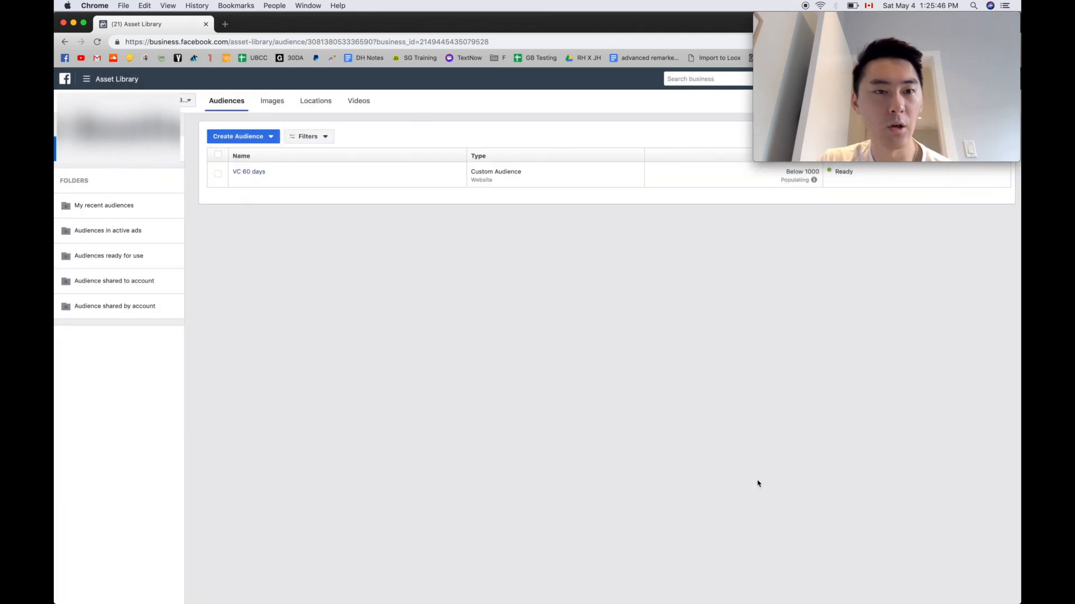